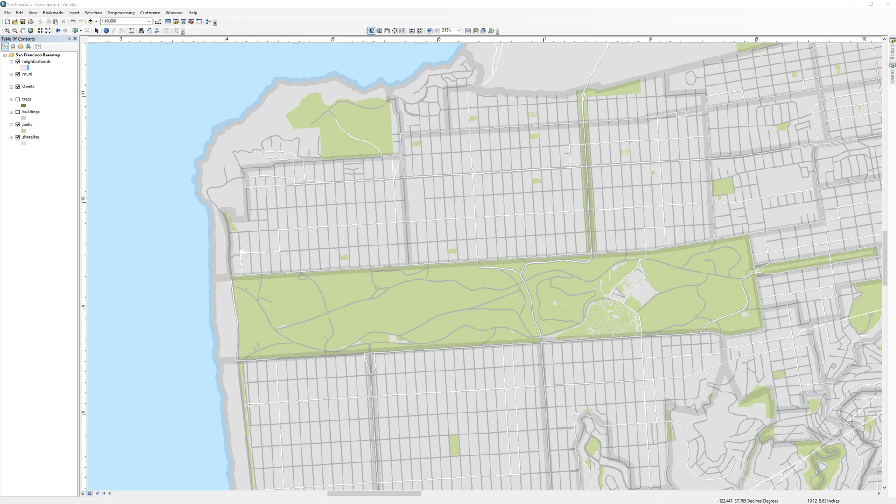
Turn on 'Label features in this layer' for the neighborhoods layer to show neighborhood names.
right_click(42, 62)
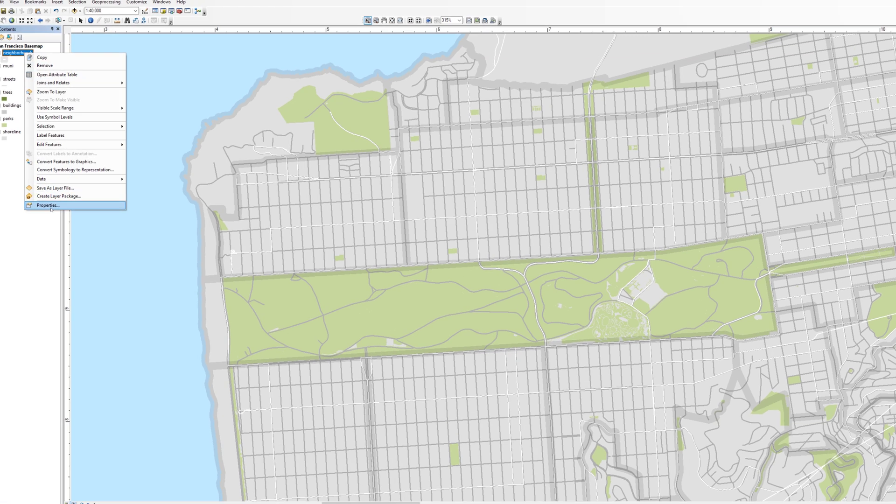
click(48, 205)
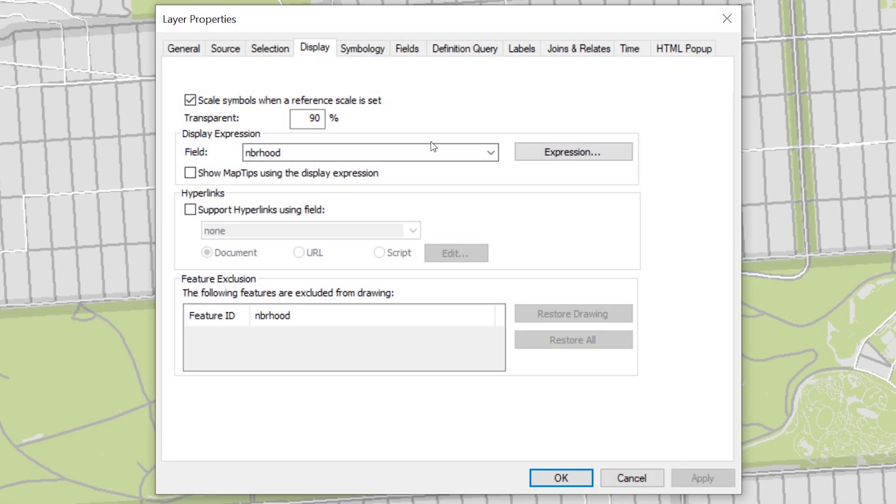
click(521, 50)
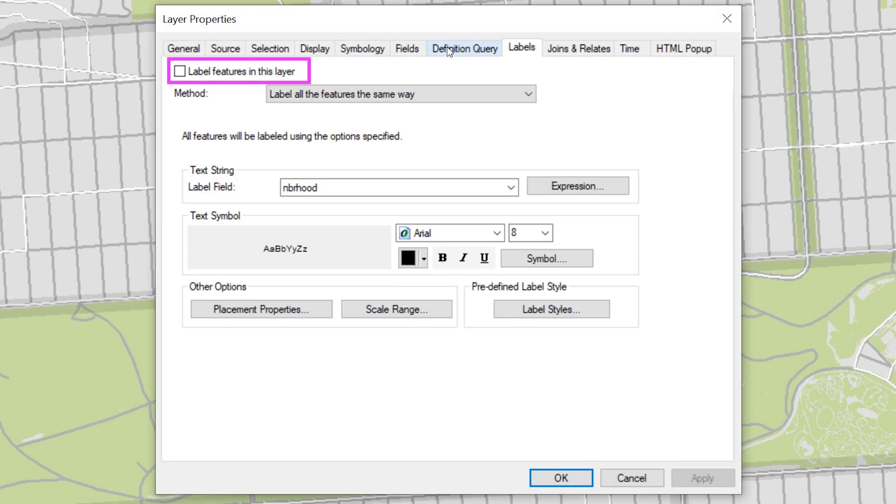
click(180, 74)
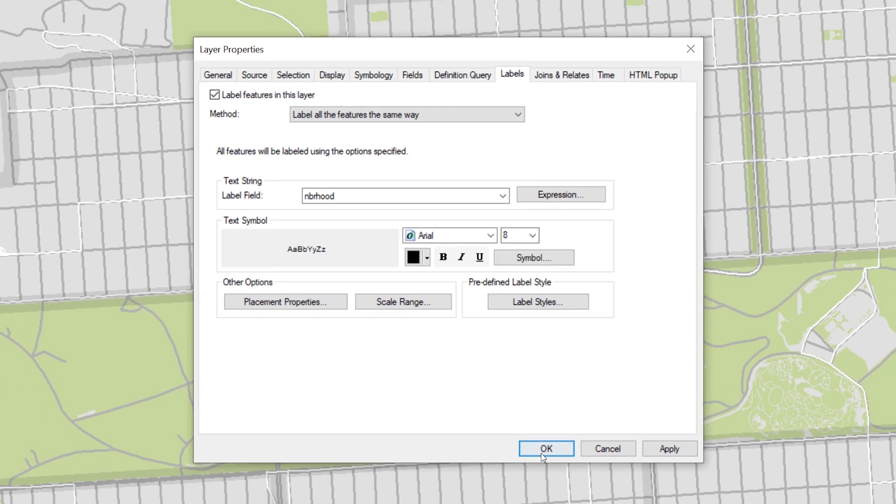
click(559, 479)
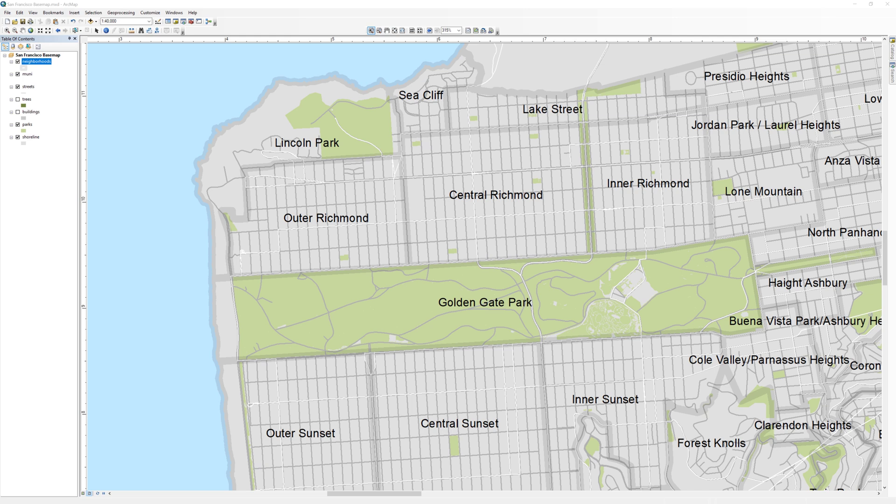
Enable the Draw toolbar and dock it beside the other toolbars.
right_click(545, 26)
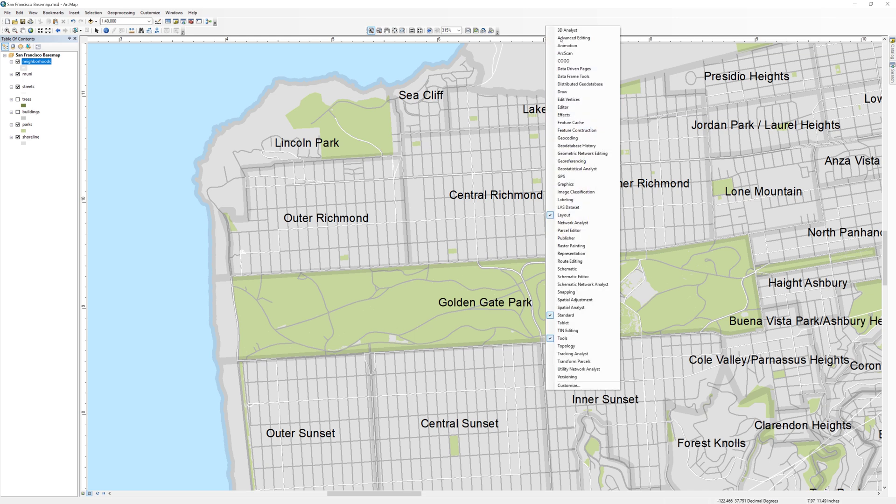
click(572, 91)
mouse_move(306, 53)
mouse_down()
mouse_move(619, 82)
mouse_move(630, 18)
mouse_move(619, 30)
mouse_up()
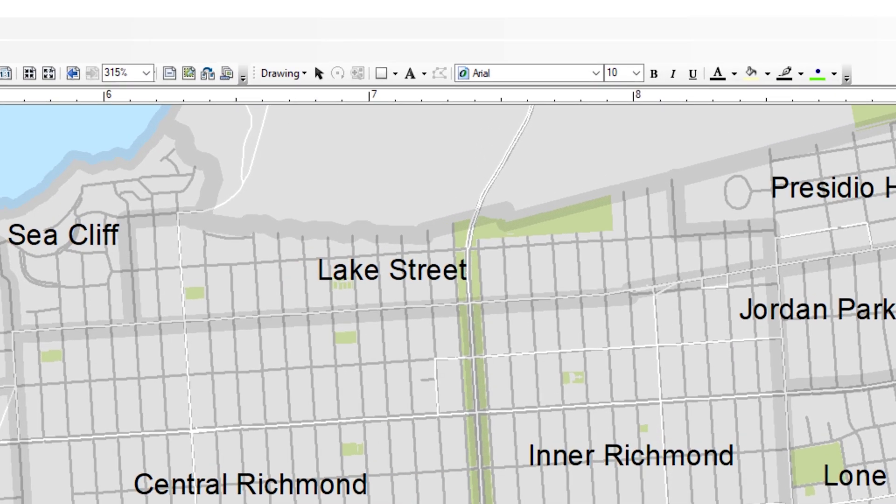
Add a 'Golden Gate Park' text graphic inside the western part of the park.
click(410, 74)
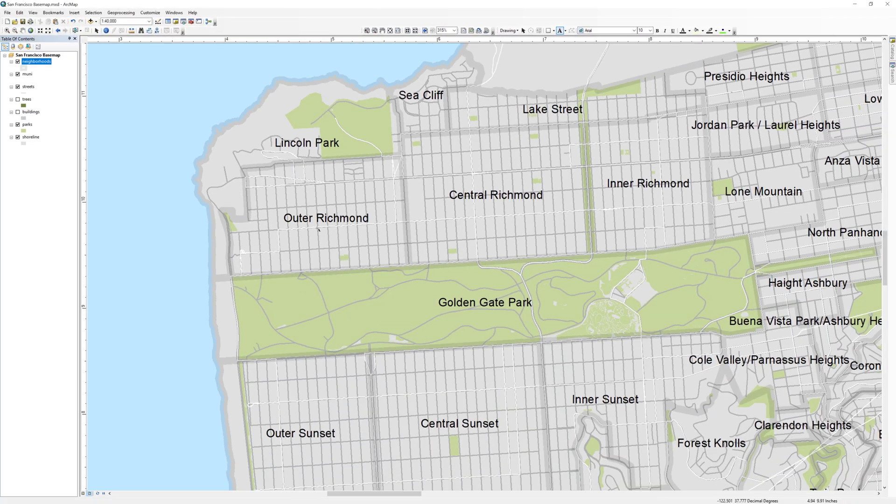
click(287, 314)
text(Golden Gate Park)
key(Return)
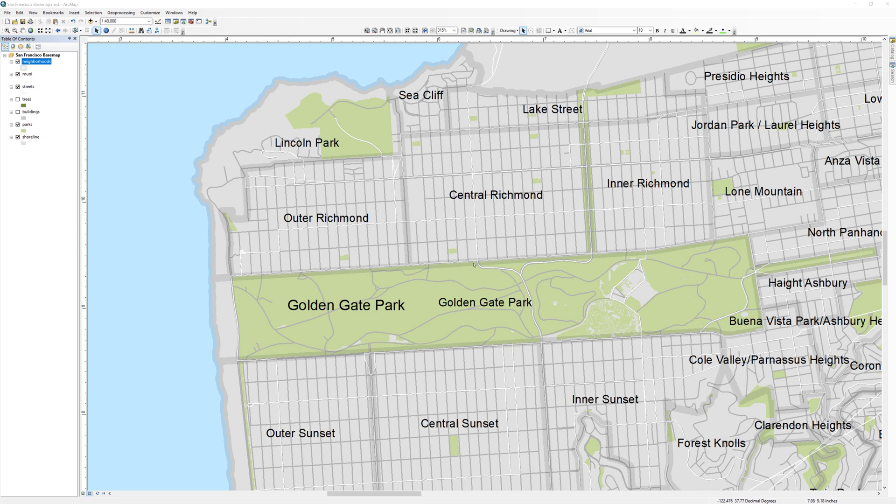
Uncheck 'Label features in this layer' for neighborhoods, leaving only the park text graphic.
right_click(45, 62)
click(66, 208)
click(341, 193)
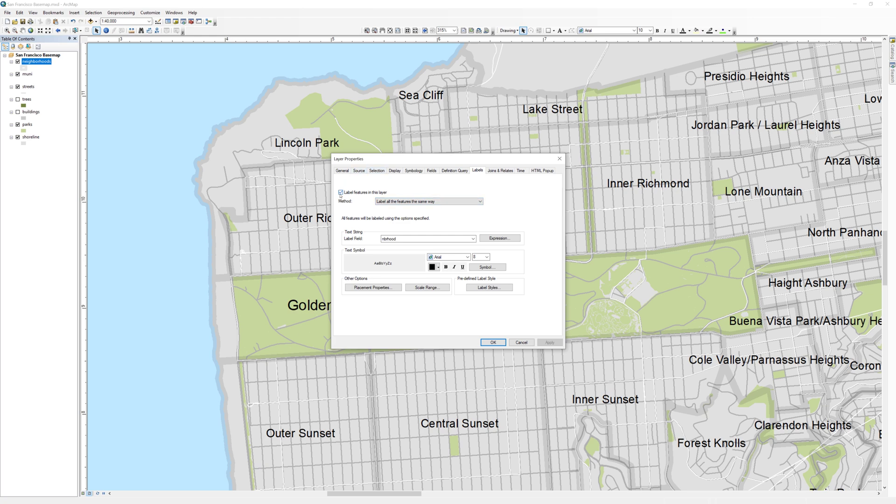
click(498, 343)
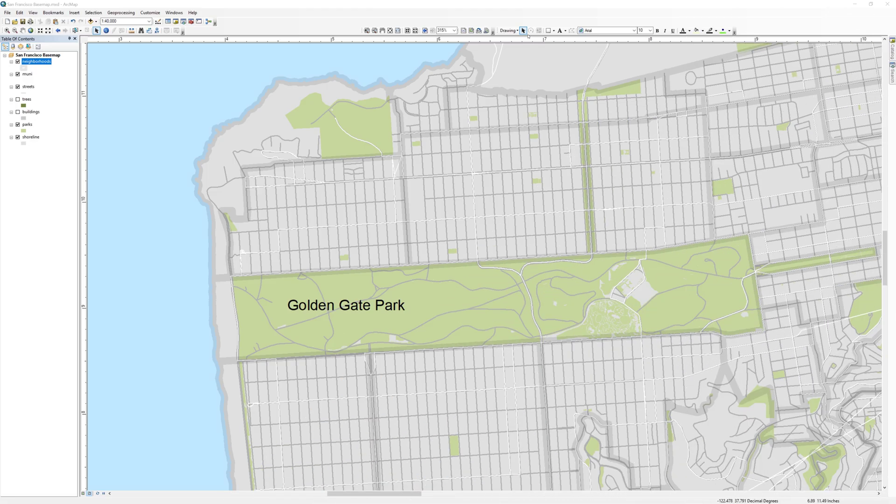
Change the park text's font to Alegreya Sans SC ExtraBold.
right_click(358, 306)
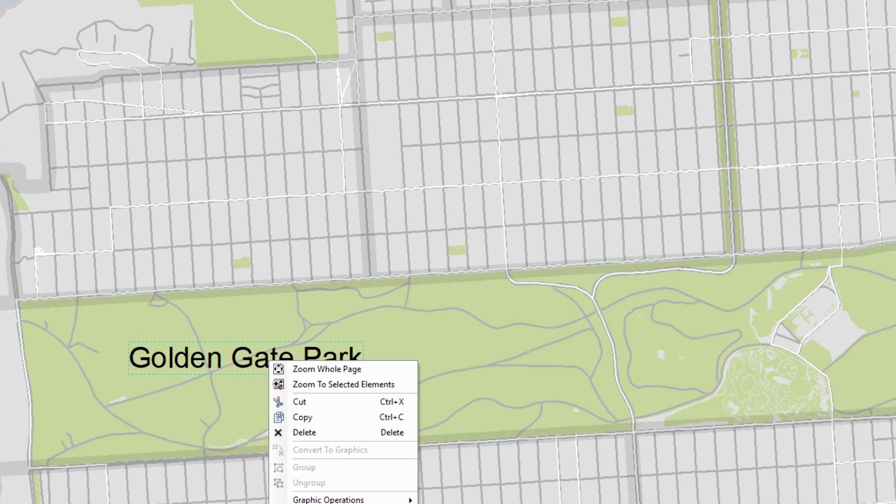
click(327, 503)
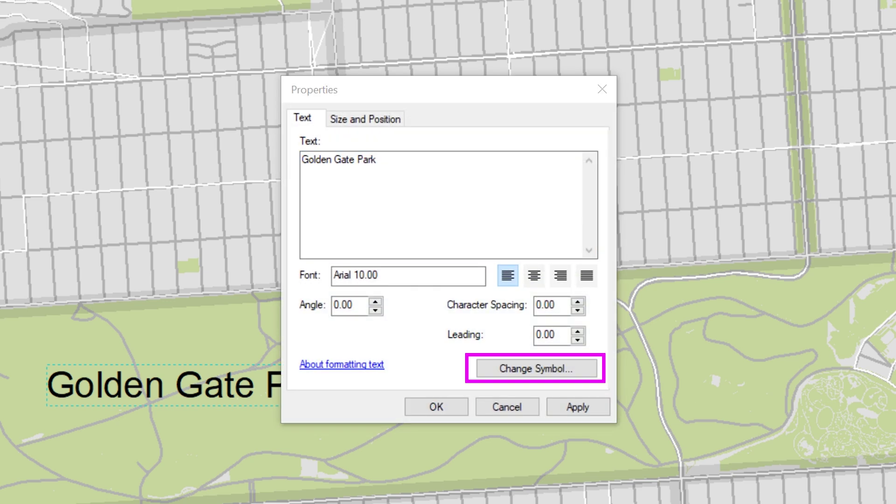
click(567, 367)
click(695, 231)
scroll(649, 280, up, 3)
click(650, 245)
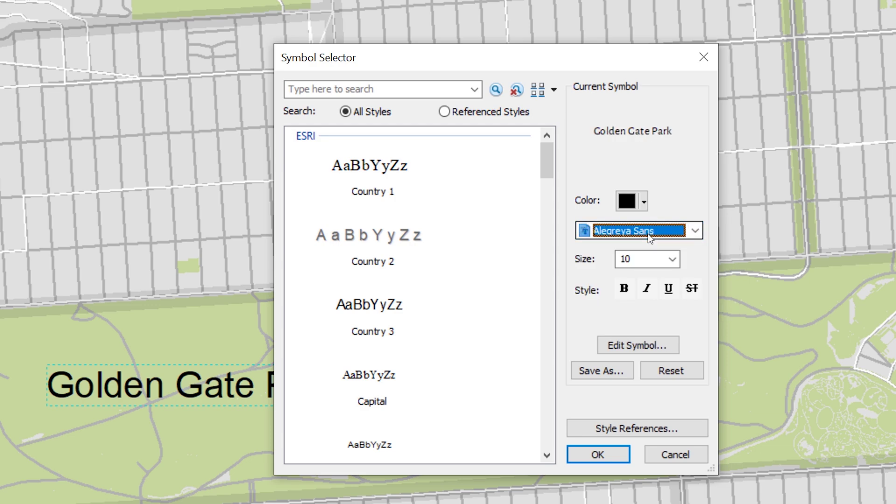
click(696, 230)
click(639, 263)
click(691, 232)
key(Down)
key(Down)
key(Return)
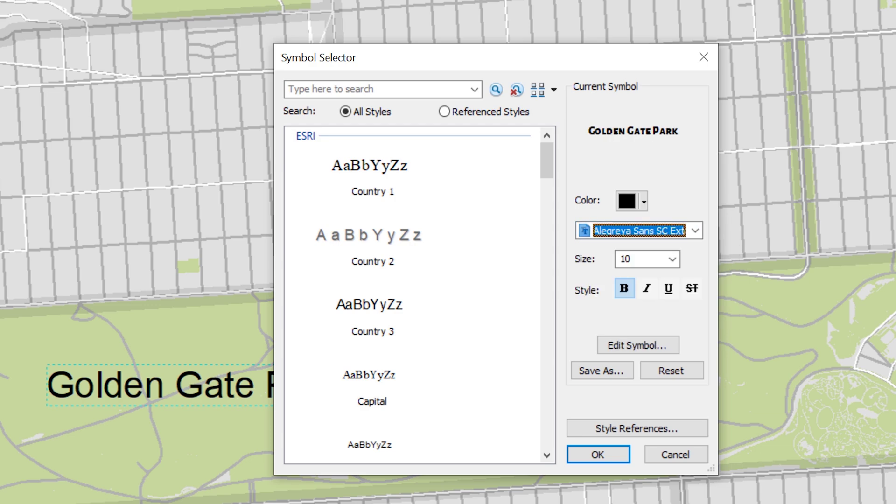
Color the park text Gray 60% and apply the new symbol.
click(644, 202)
click(467, 345)
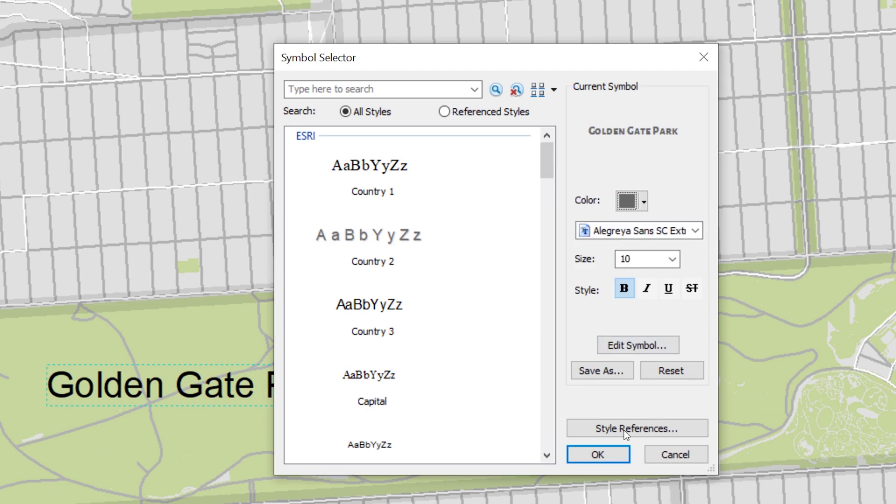
click(598, 454)
click(576, 407)
drag(400, 88, 586, 0)
Increase the park text size to 24 pt.
click(687, 167)
click(672, 259)
click(624, 365)
click(598, 455)
click(747, 206)
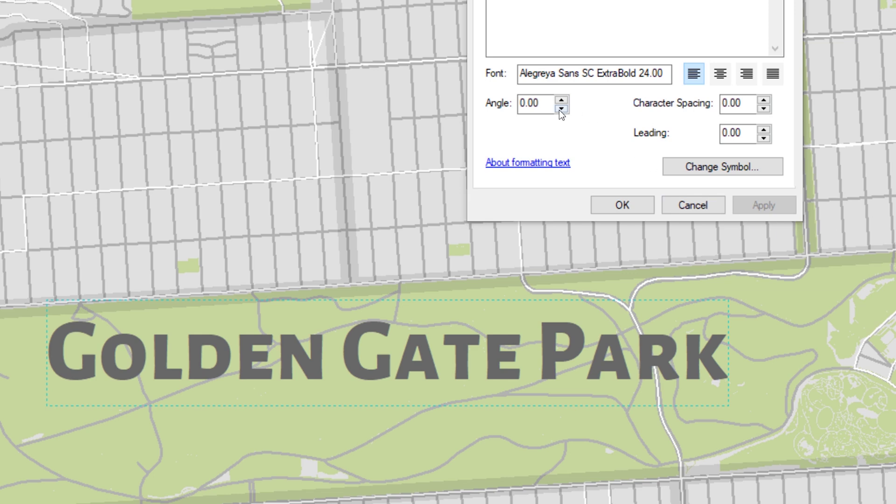
Set the text angle to 3 and character spacing to 50, then move the label lower in the park.
drag(544, 103, 498, 104)
text(3)
click(755, 205)
drag(754, 103, 723, 104)
text(100)
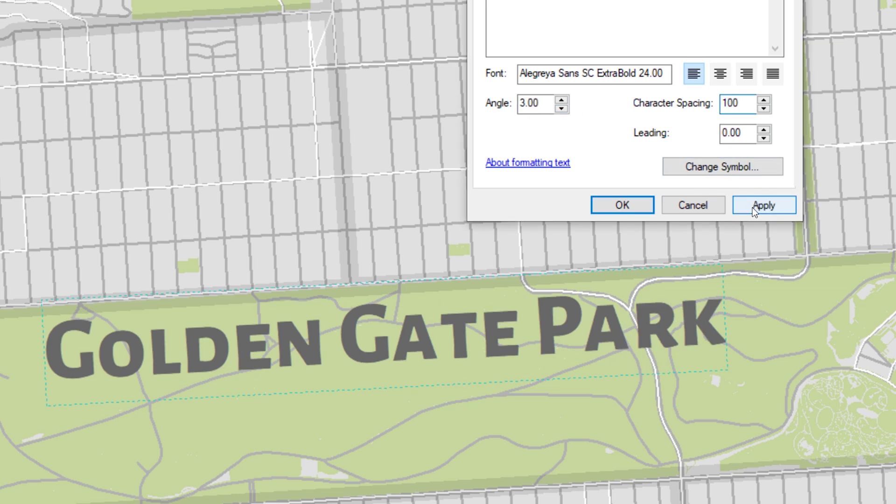
click(755, 210)
text(50)
click(781, 203)
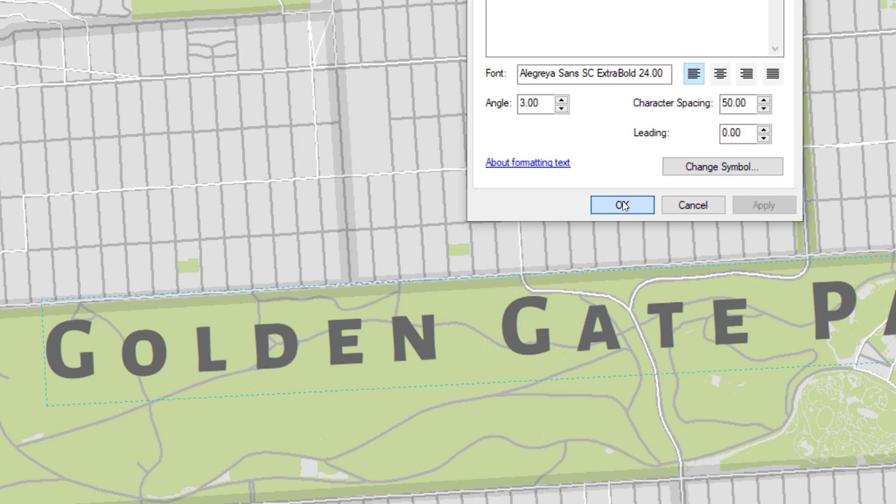
click(624, 205)
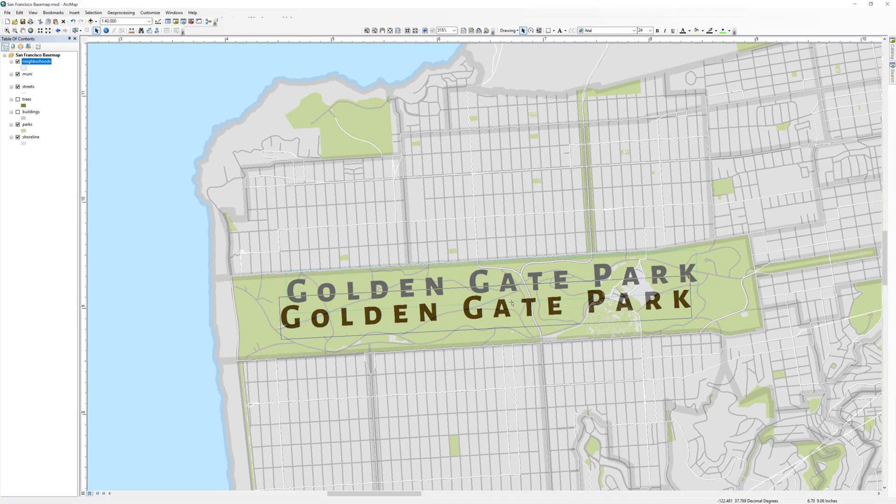
drag(512, 304, 513, 295)
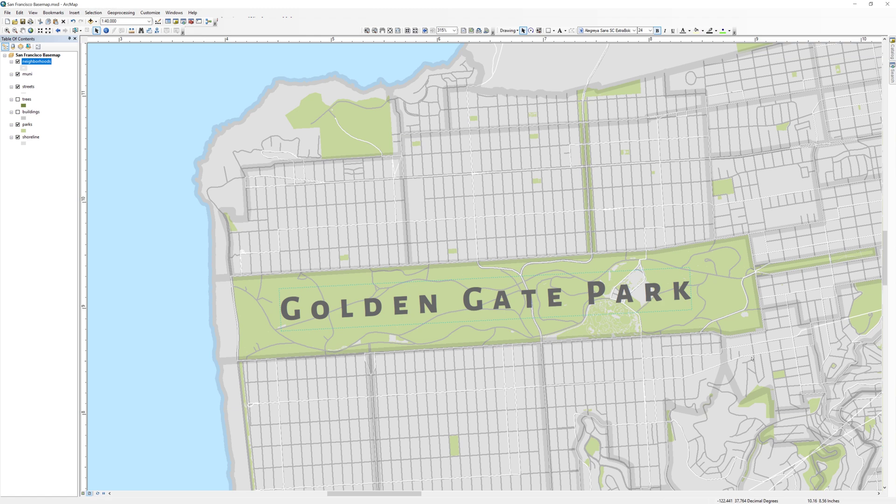
Turn on a Halo mask in the park label's text symbol.
right_click(597, 297)
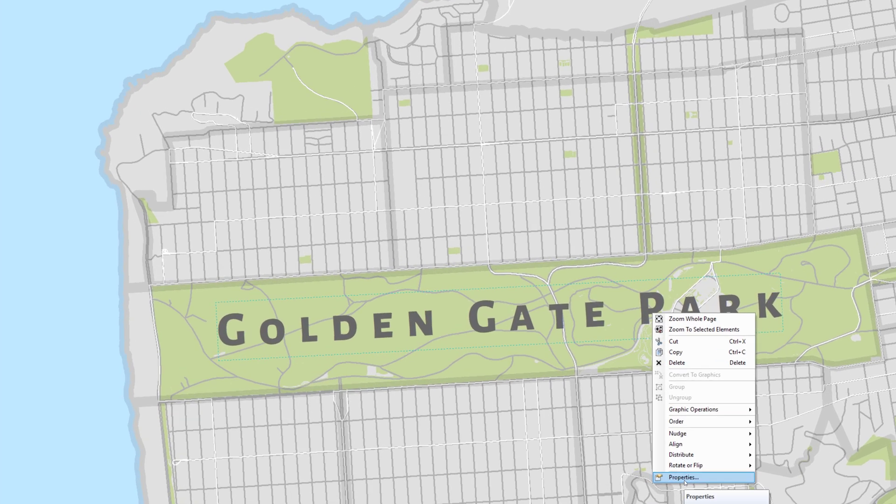
click(620, 416)
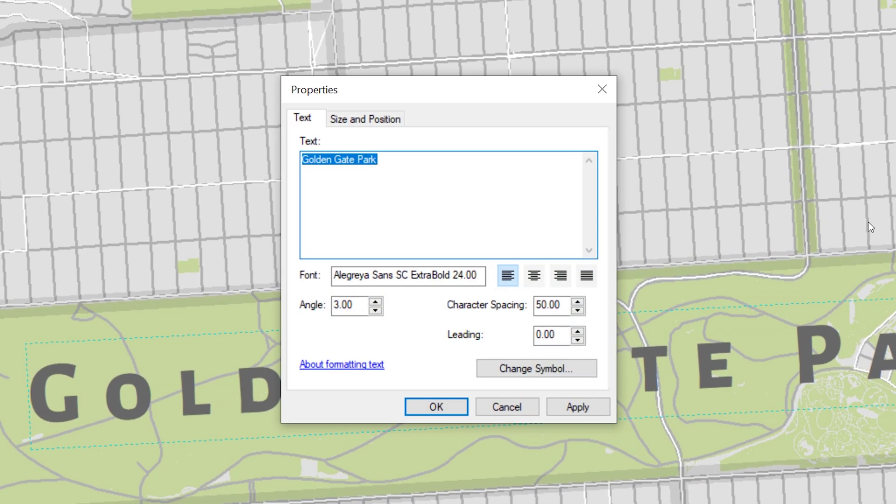
click(522, 368)
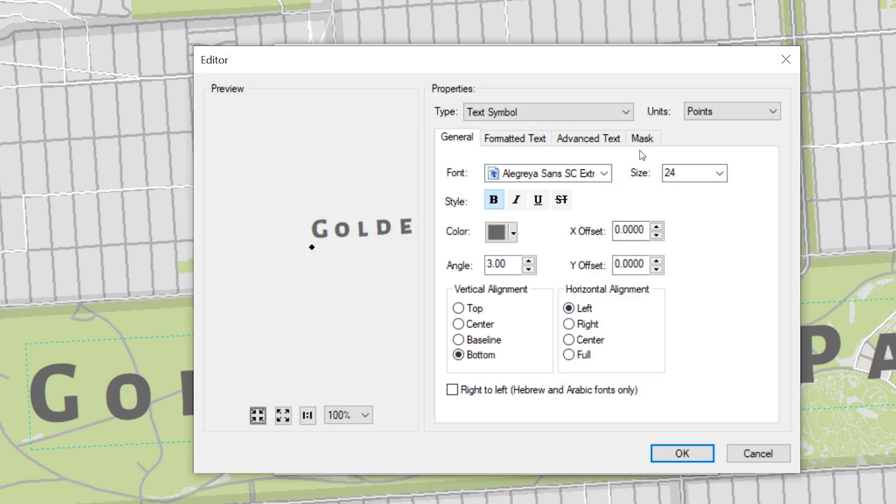
click(642, 139)
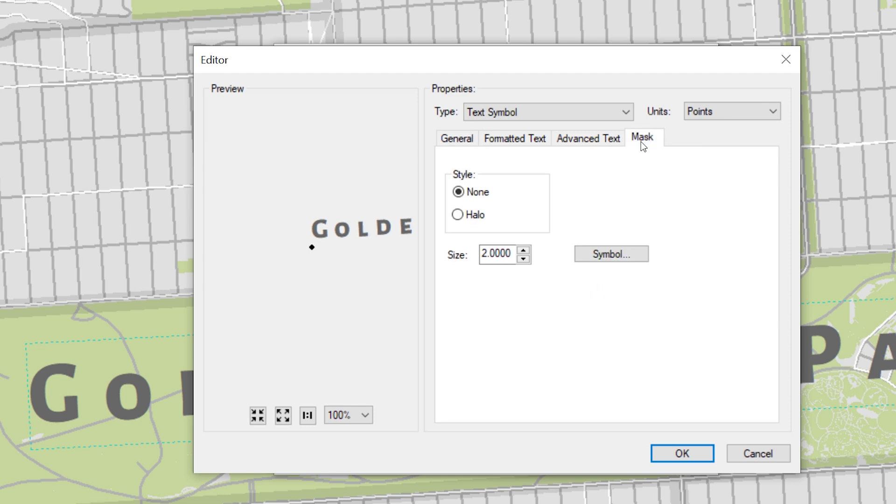
click(457, 215)
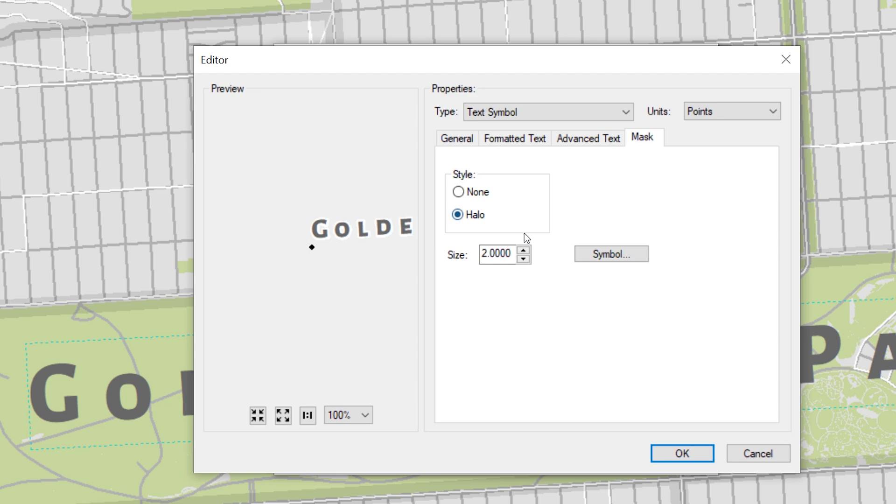
Give the halo a light green Apple Dust fill with no outline and apply it.
click(608, 258)
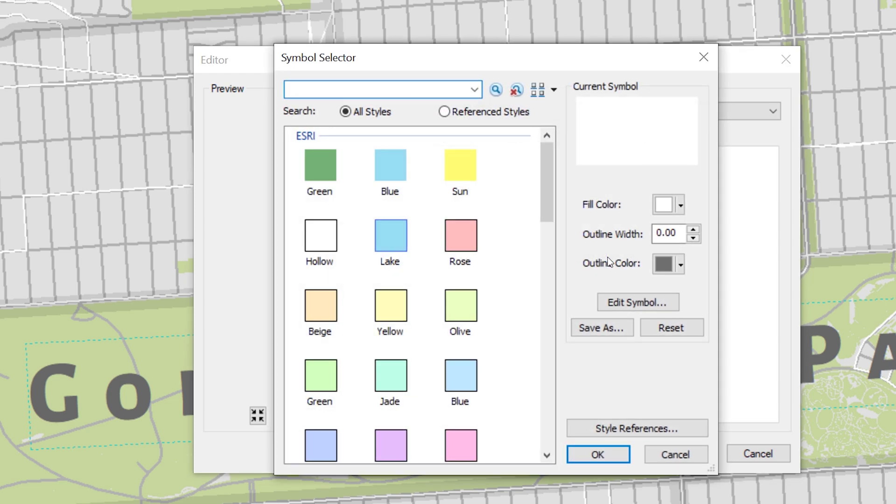
click(679, 268)
click(662, 282)
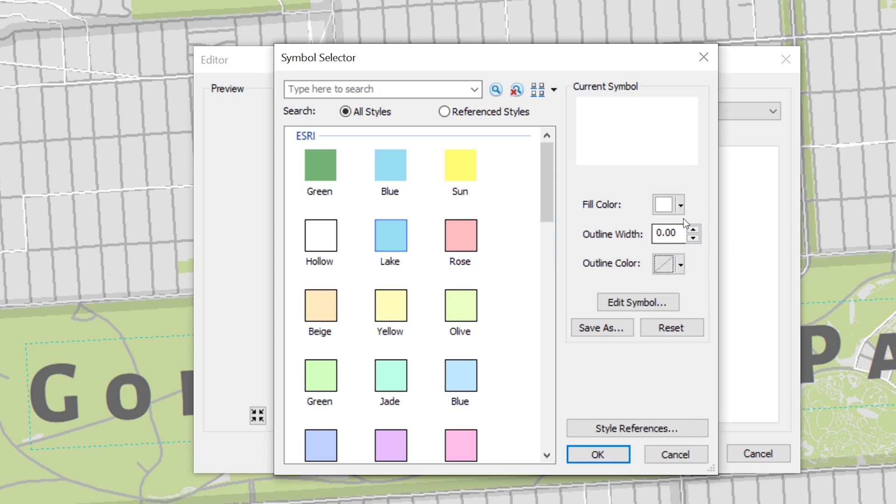
click(681, 205)
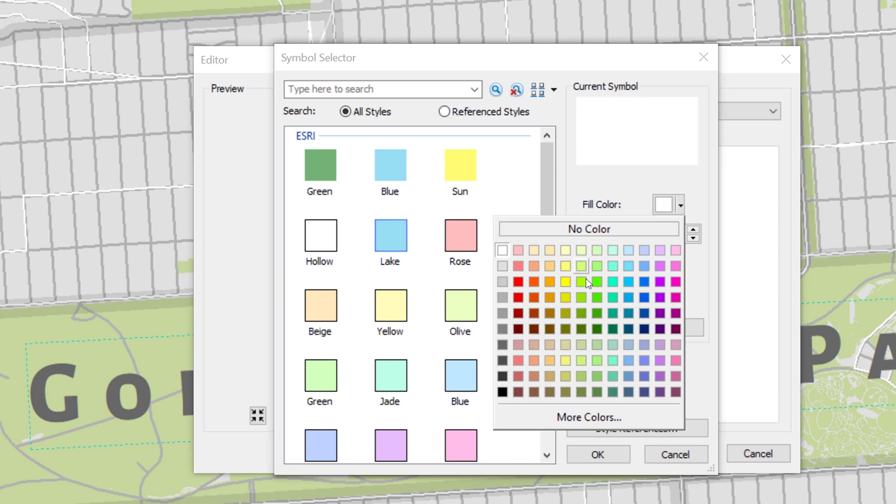
click(585, 343)
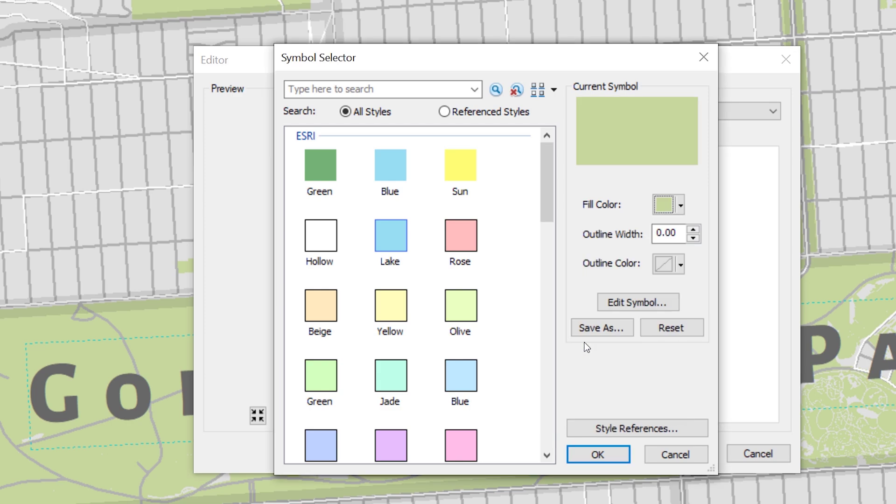
click(596, 458)
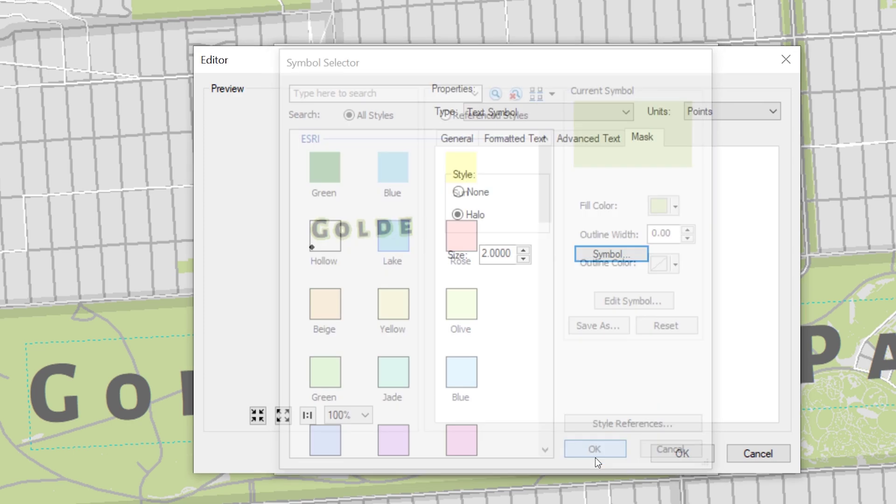
click(690, 453)
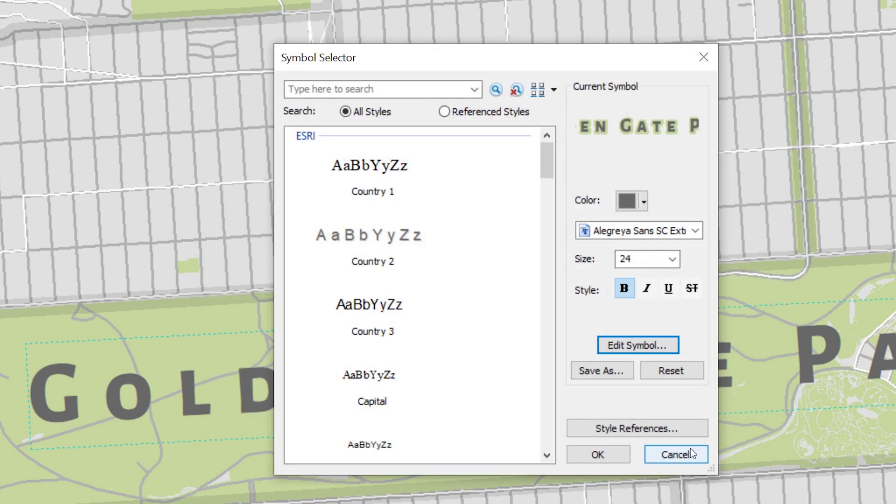
click(615, 456)
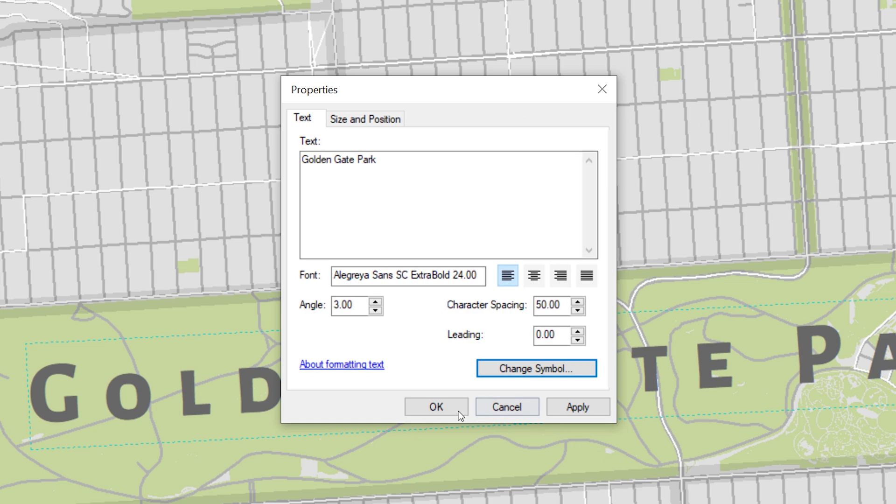
click(436, 407)
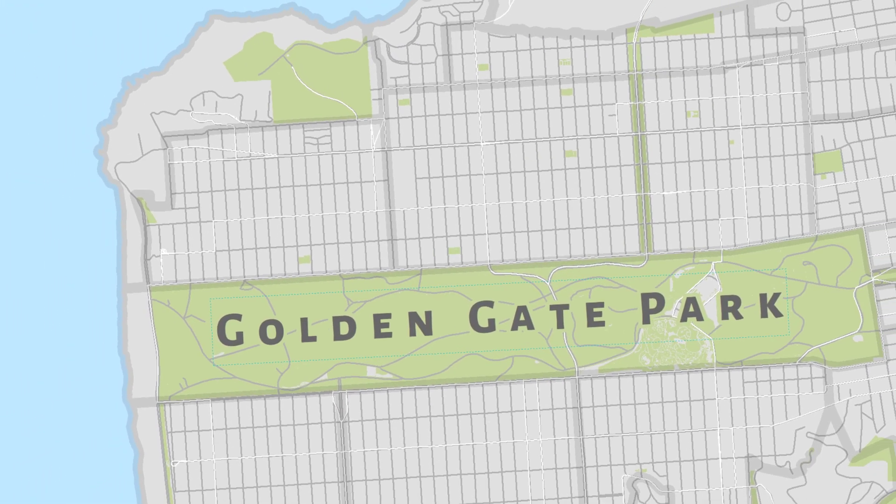